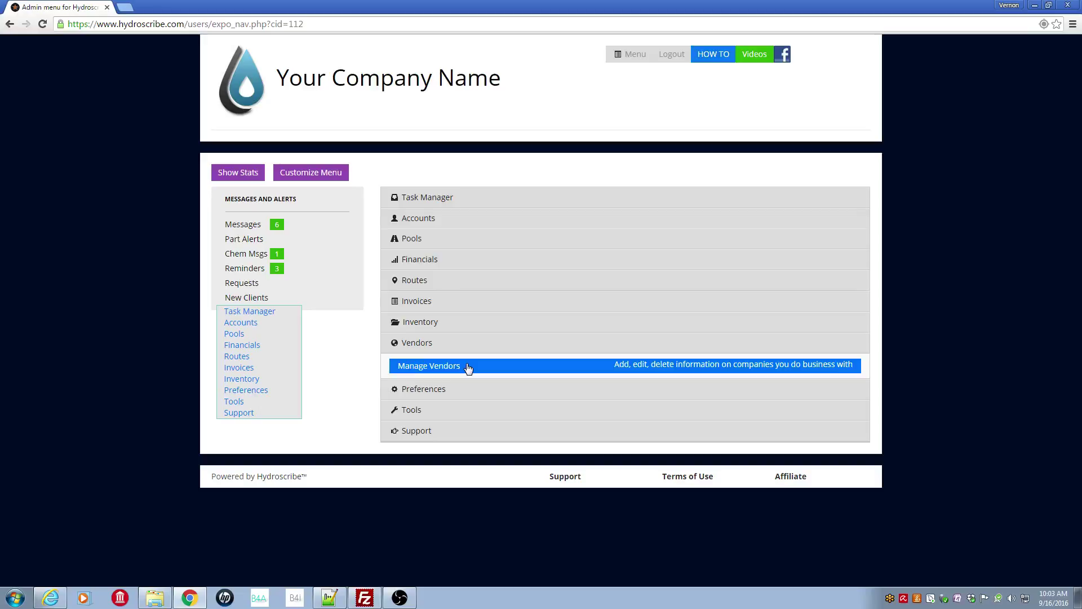
Open the green default 3-inch Chlorine Tablets entry from the chemicals inventory for editing.
{"action": "left_click", "coordinate": [464, 345]}
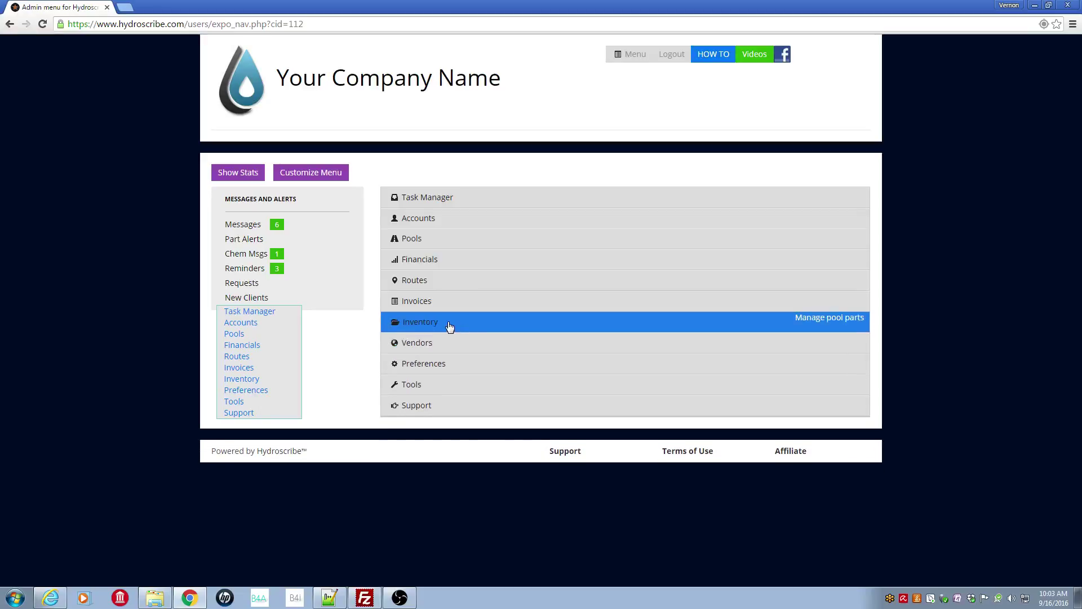
{"action": "left_click", "coordinate": [449, 327]}
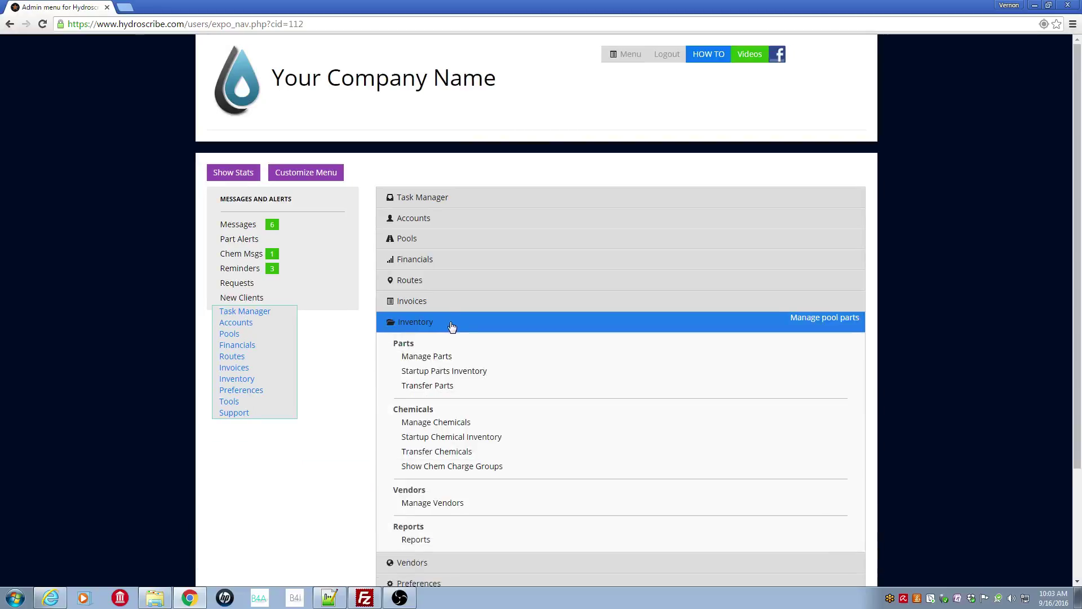
{"action": "left_click", "coordinate": [488, 427]}
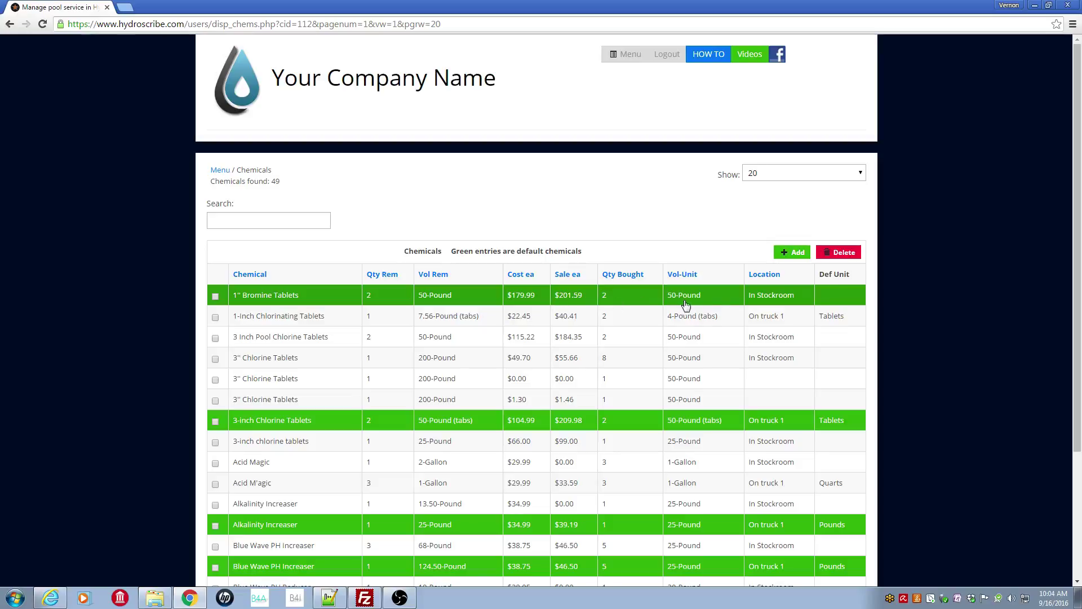
{"action": "left_click", "coordinate": [537, 423]}
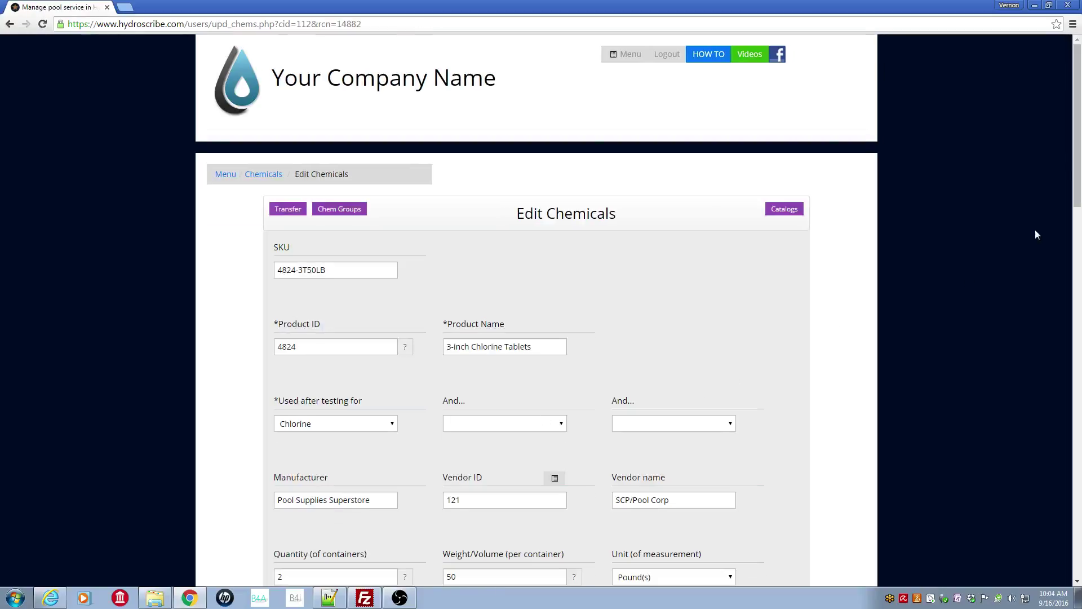
Examine the chemical's SKU and product ID, and check the available options for "Used after testing for".
{"action": "left_click_drag", "start_coordinate": [1077, 139], "coordinate": [1076, 194]}
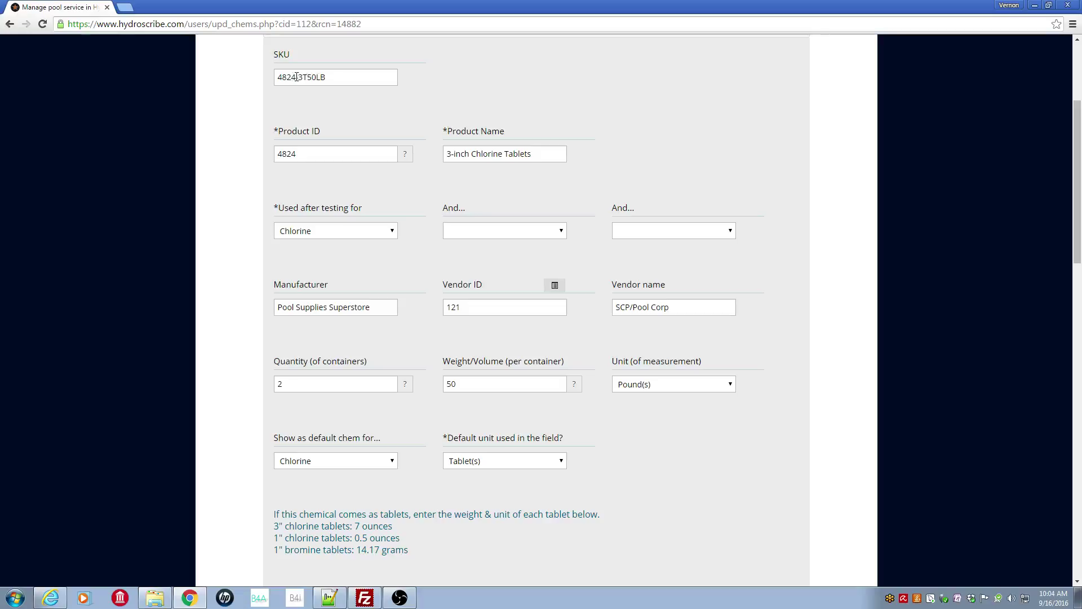
{"action": "double_click", "coordinate": [294, 154]}
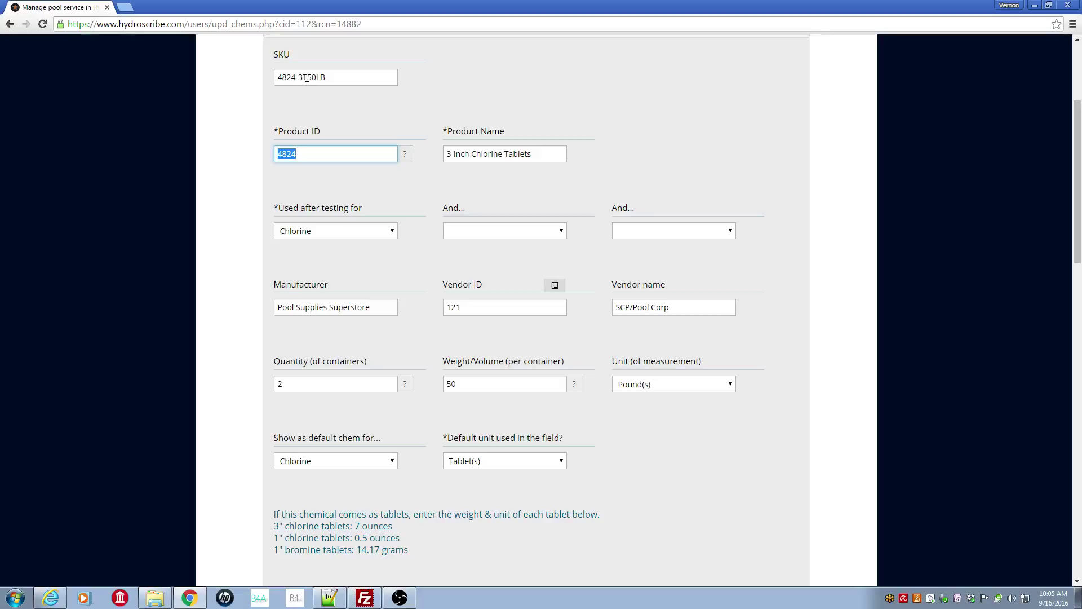
{"action": "left_click_drag", "start_coordinate": [306, 77], "coordinate": [326, 79]}
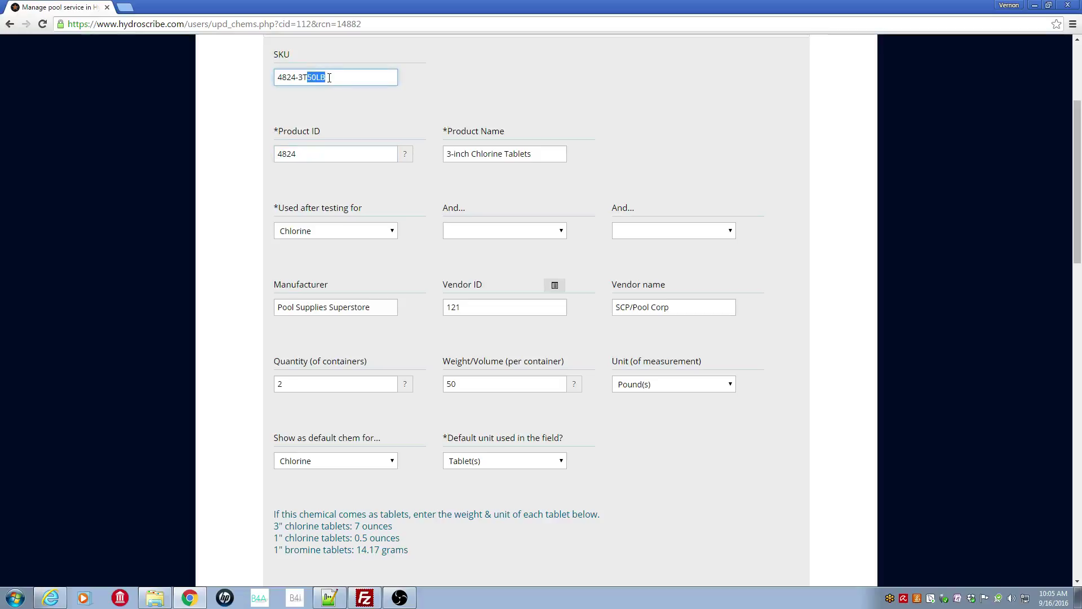
{"action": "left_click", "coordinate": [435, 100]}
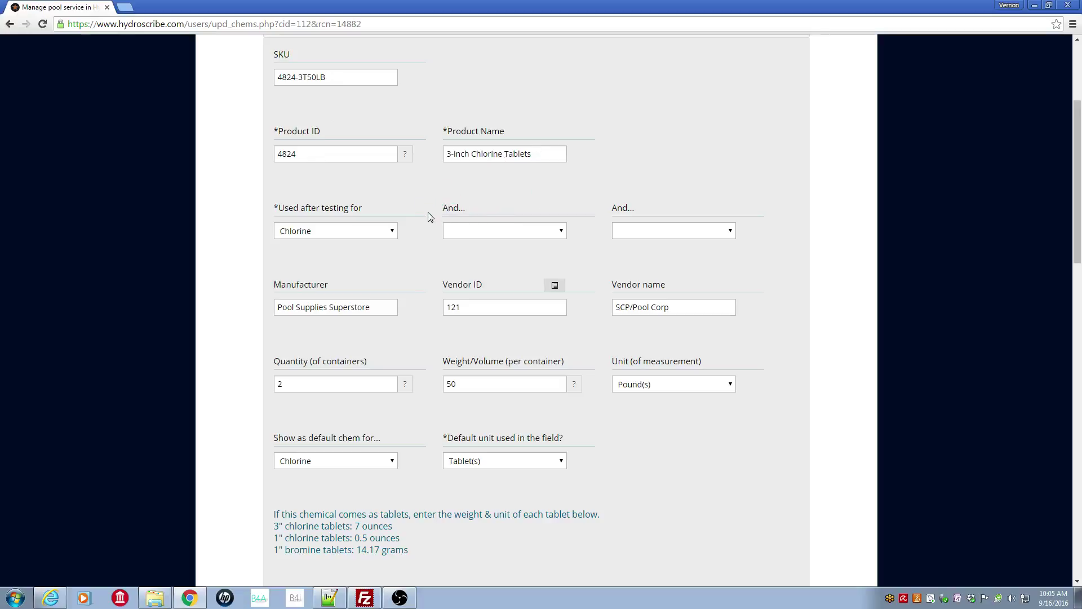
{"action": "left_click", "coordinate": [392, 236]}
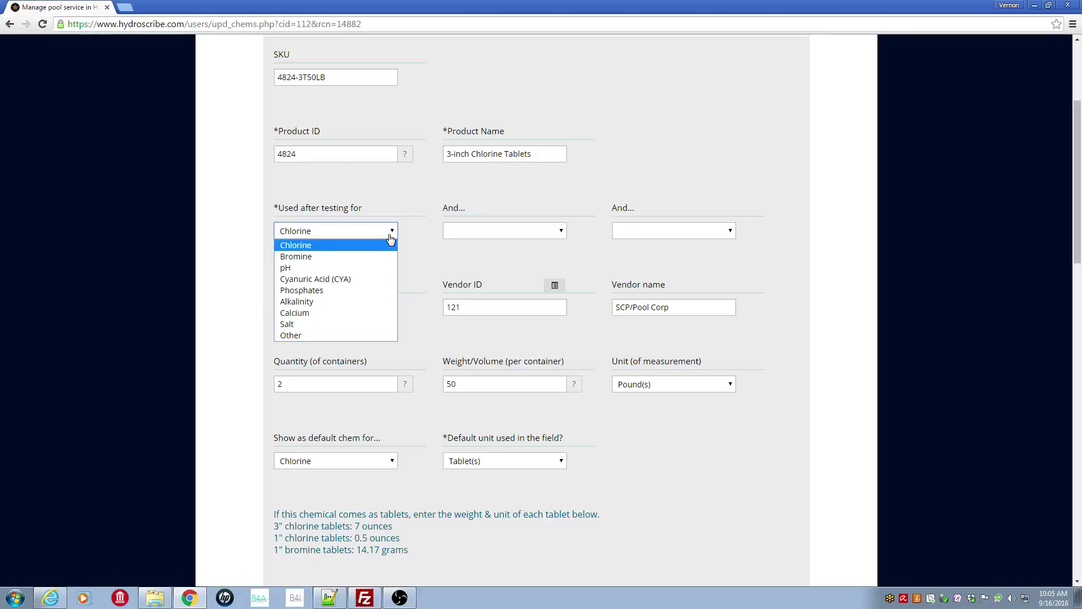
{"action": "left_click", "coordinate": [301, 247]}
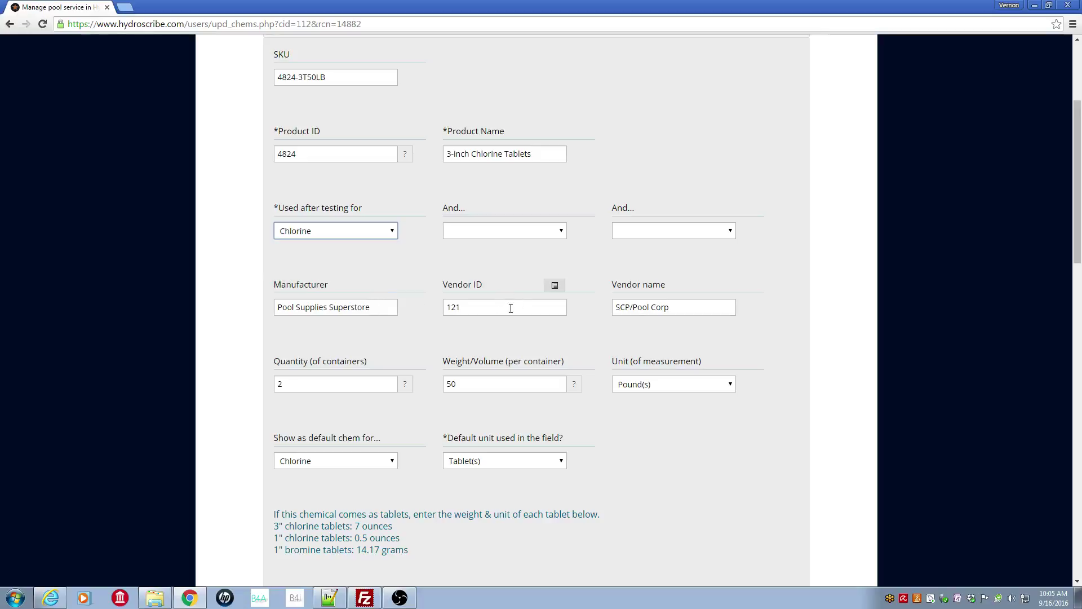
Look through the vendor lookup list down to SCP/Pool Corp, and close it without choosing a vendor.
{"action": "left_click", "coordinate": [556, 288]}
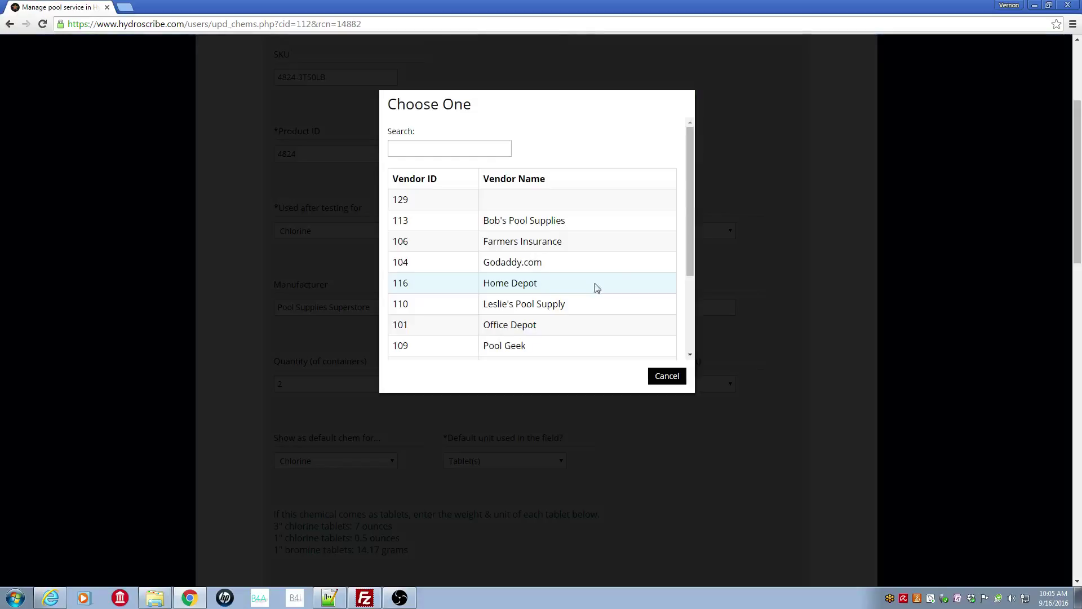
{"action": "left_click_drag", "start_coordinate": [689, 217], "coordinate": [688, 270]}
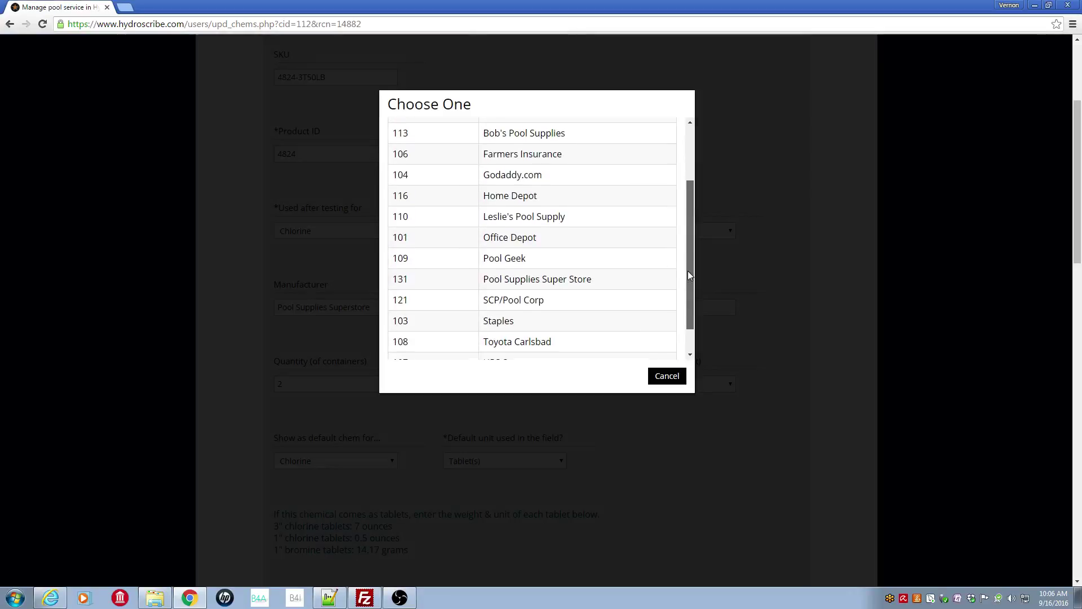
{"action": "left_click", "coordinate": [526, 304]}
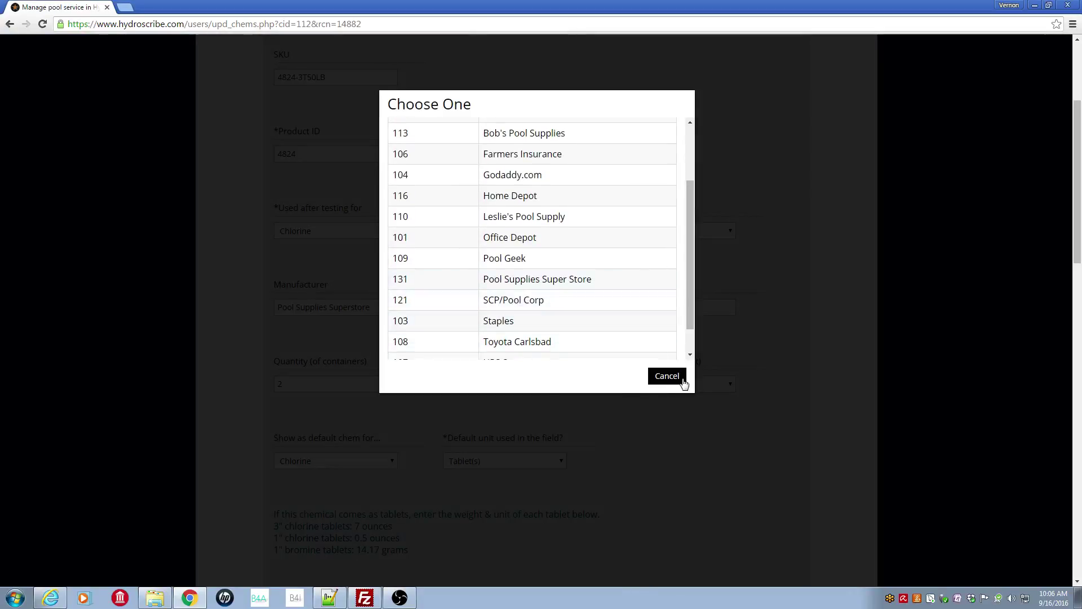
{"action": "left_click", "coordinate": [679, 379]}
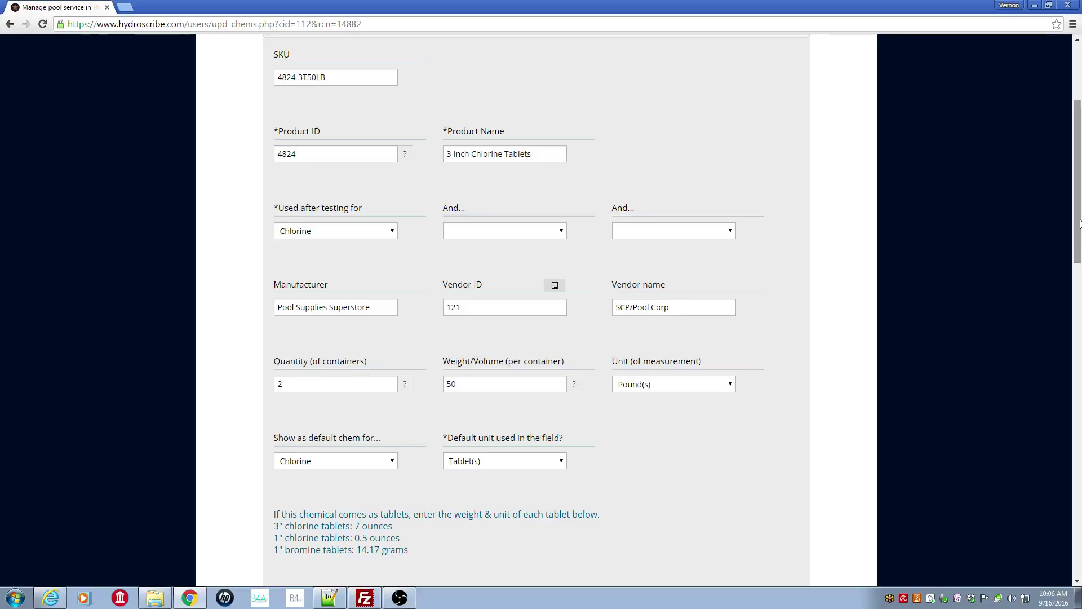
Review the container quantity and weight per container, and check the choices for measurement unit and default field unit.
{"action": "scroll", "coordinate": [935, 268], "scroll_direction": "down", "scroll_amount": 3}
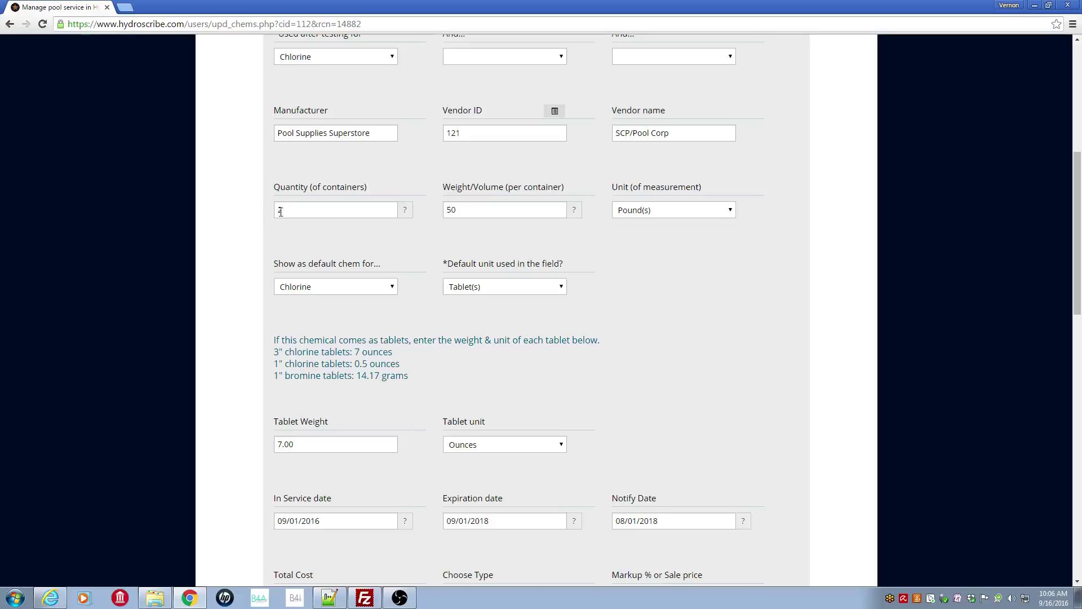
{"action": "left_click_drag", "start_coordinate": [282, 210], "coordinate": [273, 209]}
{"action": "left_click_drag", "start_coordinate": [456, 211], "coordinate": [449, 210]}
{"action": "left_click", "coordinate": [730, 212]}
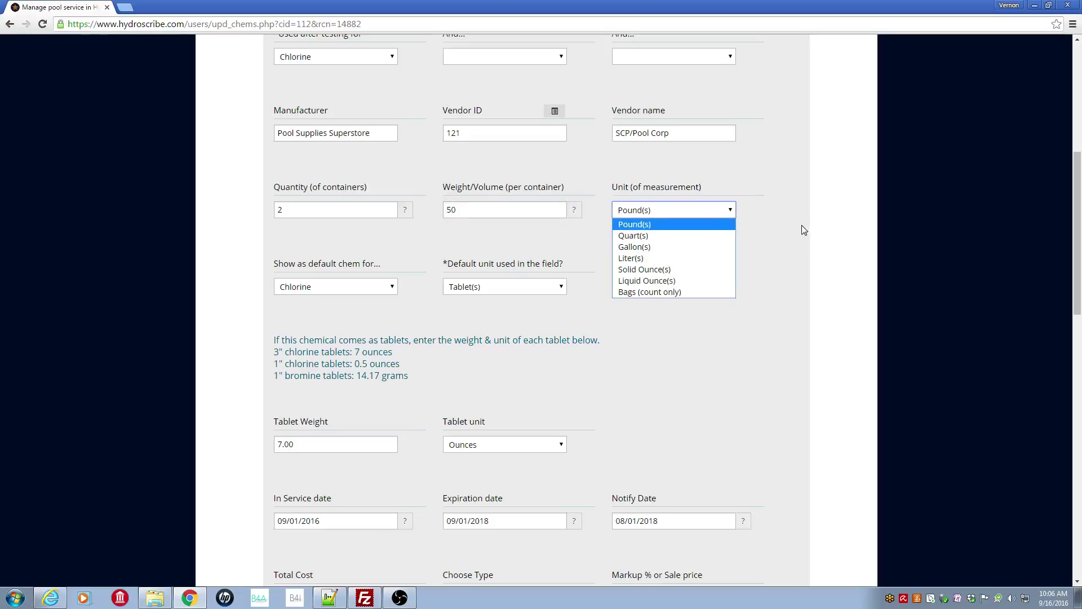
{"action": "left_click", "coordinate": [753, 209]}
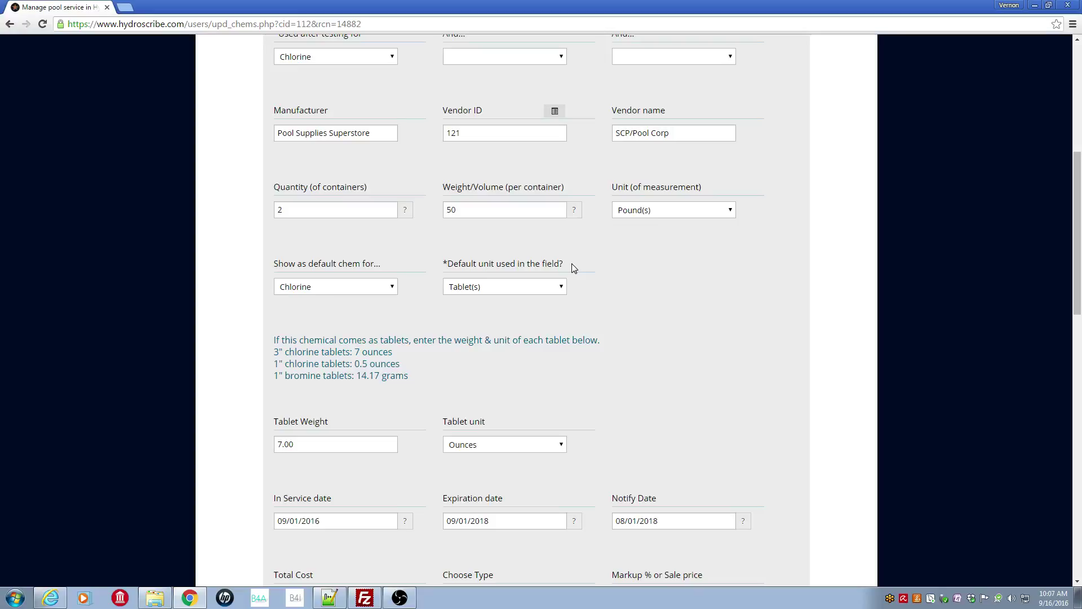
{"action": "left_click", "coordinate": [564, 293]}
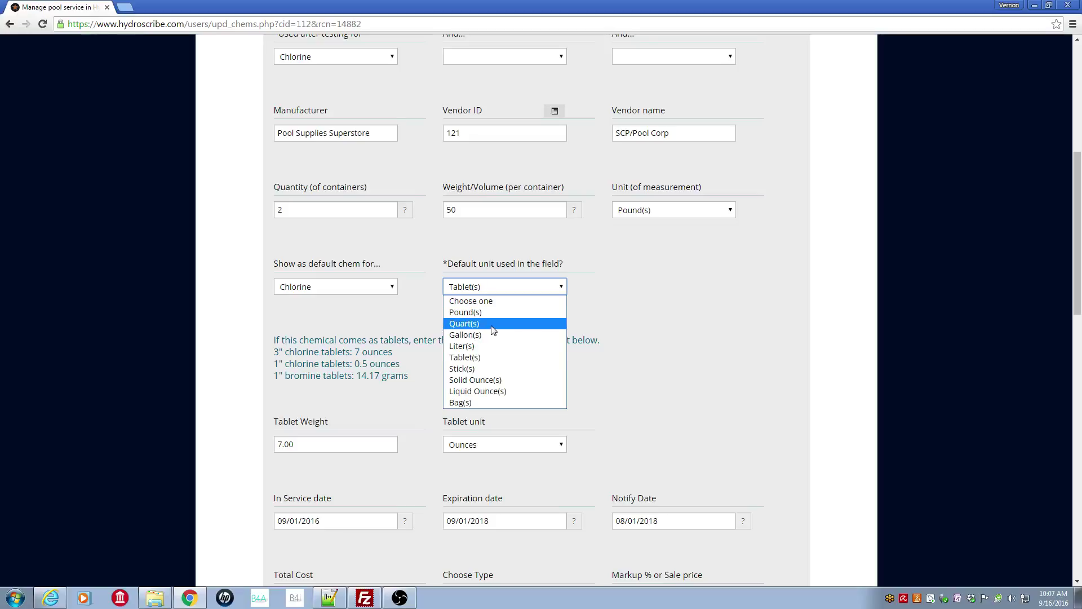
{"action": "left_click", "coordinate": [545, 287]}
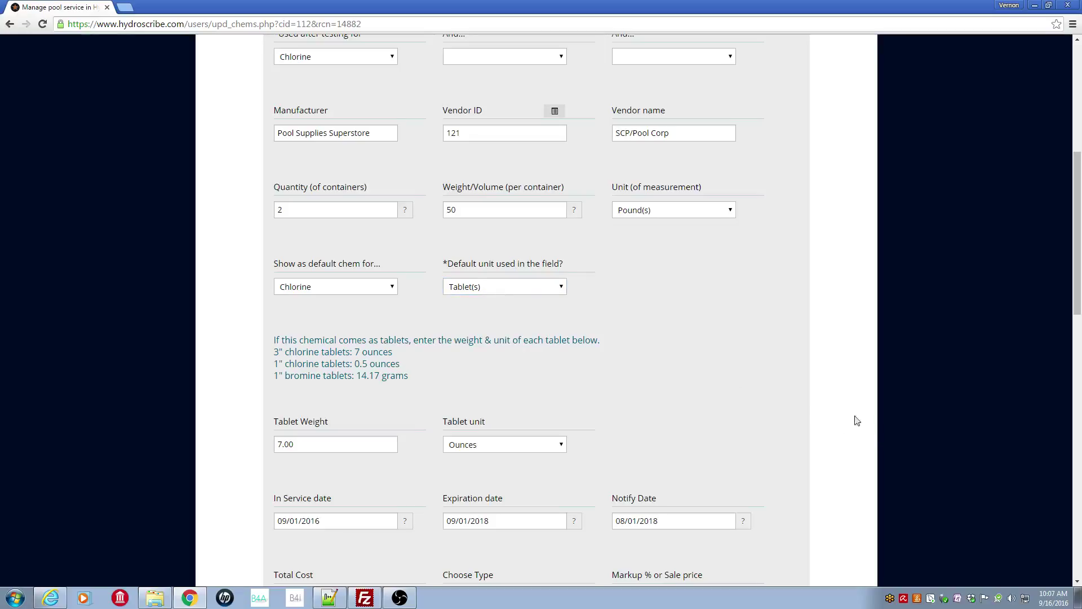
Review the tablet weight, service dates and pricing fields, including the total cost, markup type choices and quantity remaining.
{"action": "left_click_drag", "start_coordinate": [1076, 276], "coordinate": [1080, 378]}
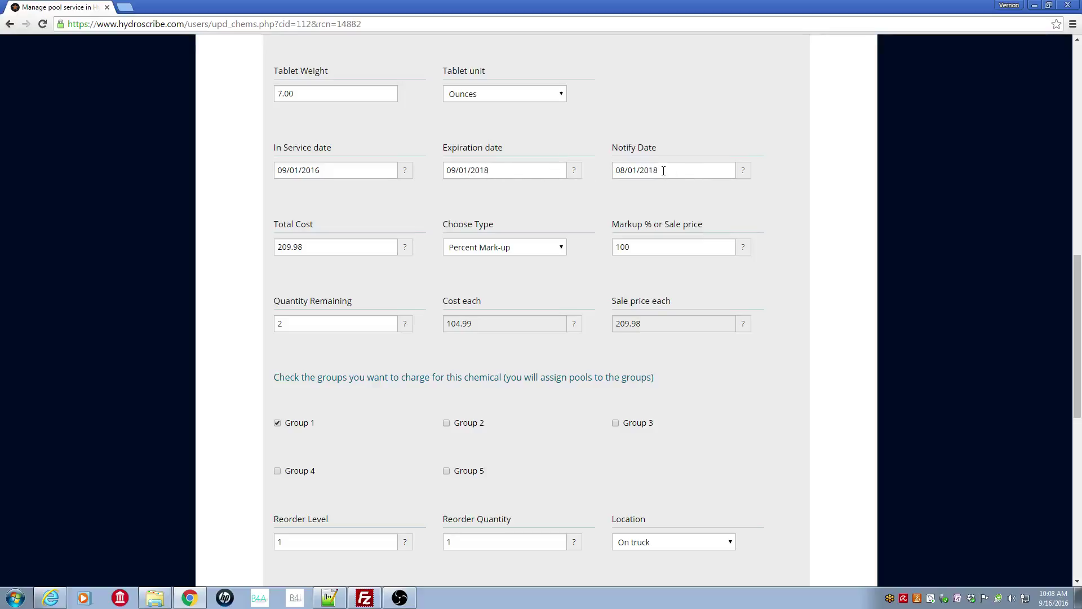
{"action": "left_click_drag", "start_coordinate": [1078, 338], "coordinate": [1078, 389]}
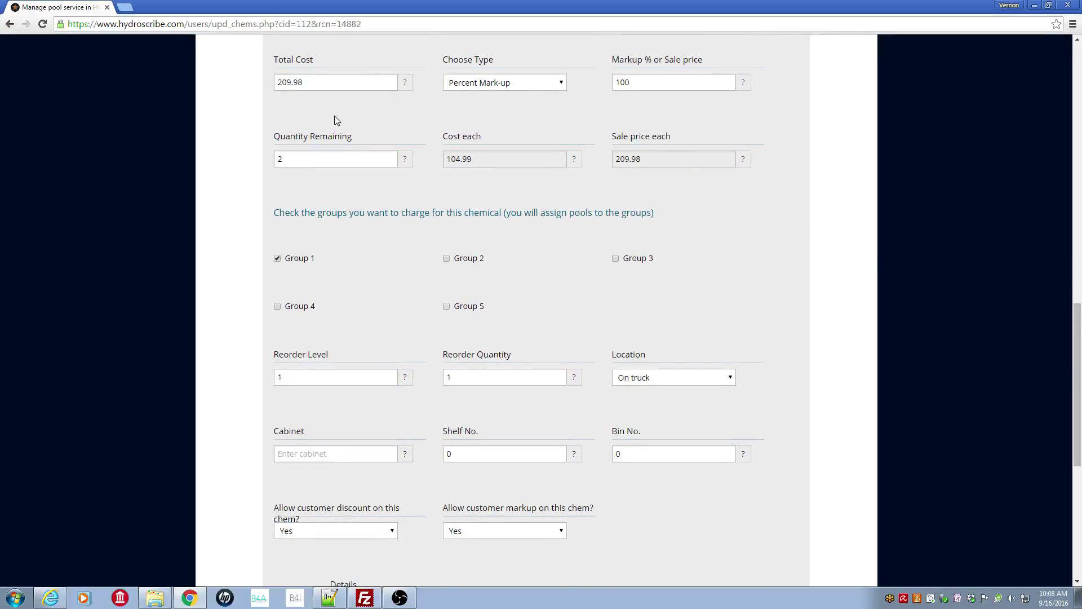
{"action": "left_click_drag", "start_coordinate": [307, 82], "coordinate": [258, 90]}
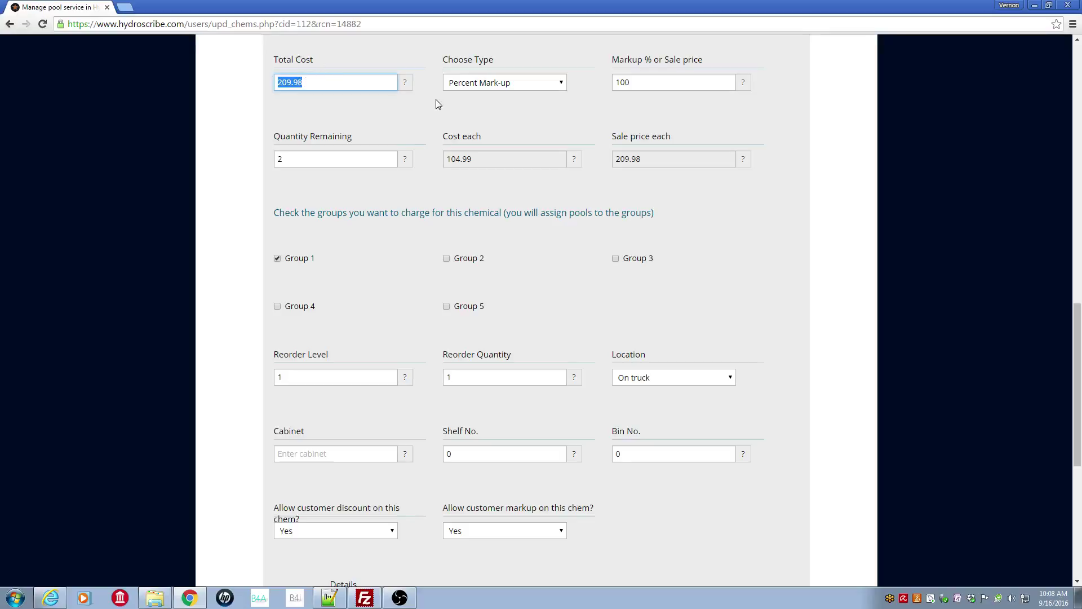
{"action": "left_click", "coordinate": [564, 86]}
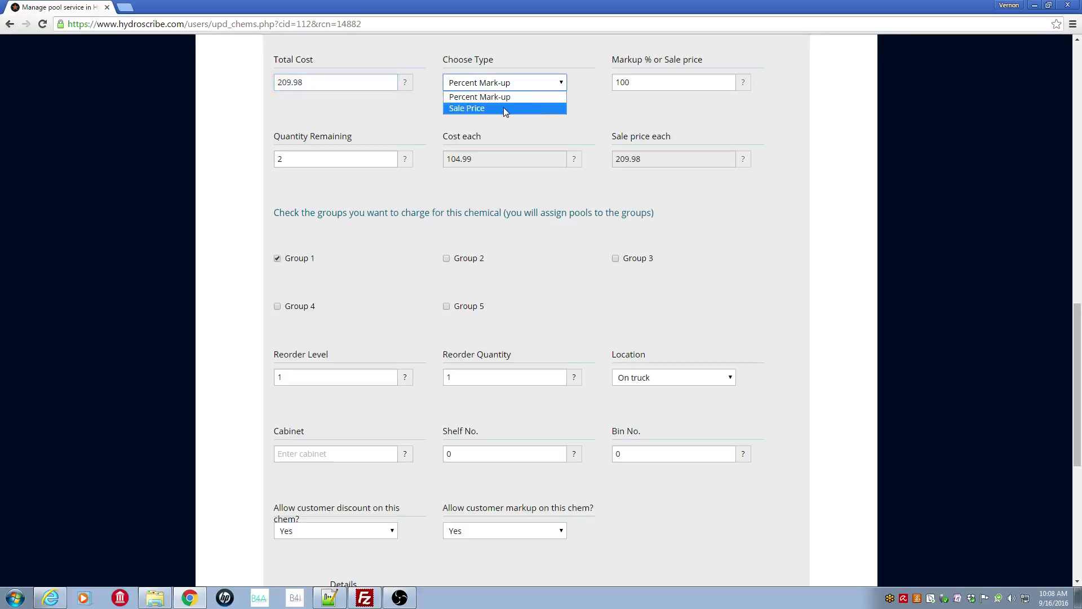
{"action": "left_click", "coordinate": [519, 102]}
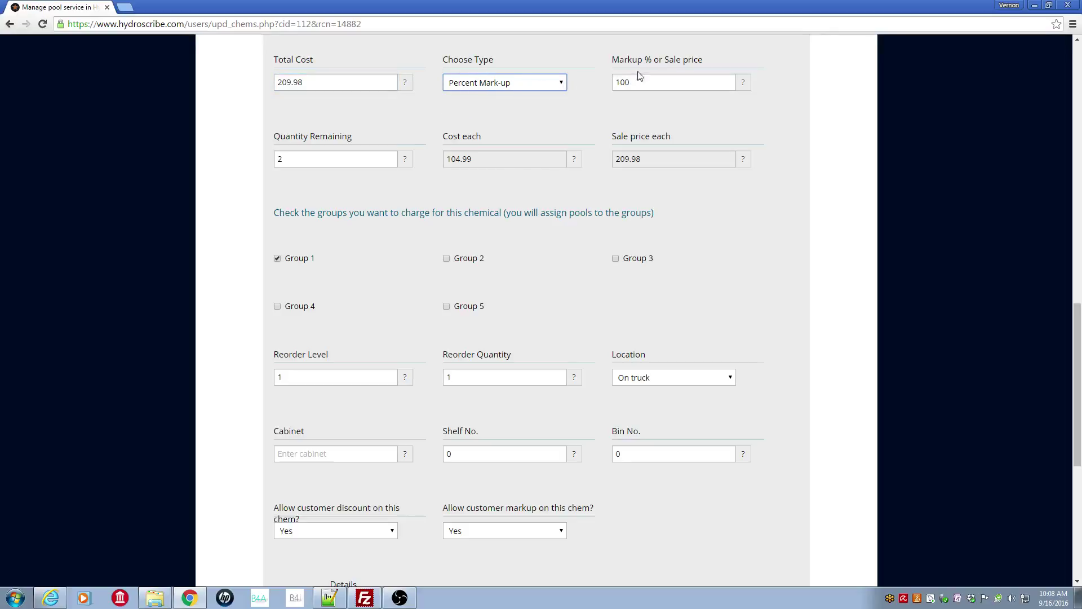
{"action": "left_click_drag", "start_coordinate": [636, 81], "coordinate": [615, 83]}
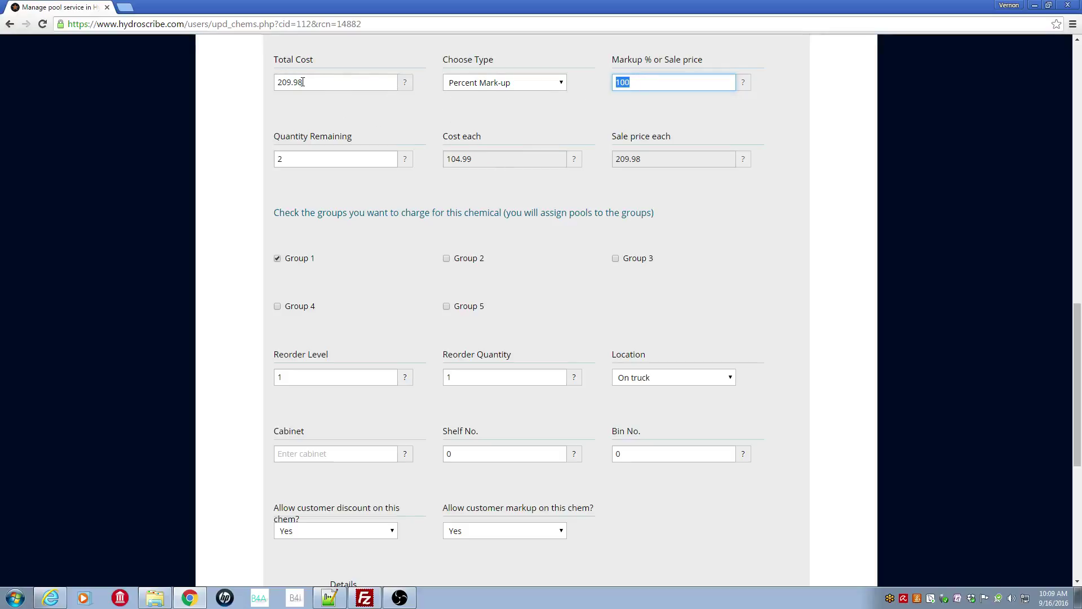
{"action": "left_click", "coordinate": [286, 159]}
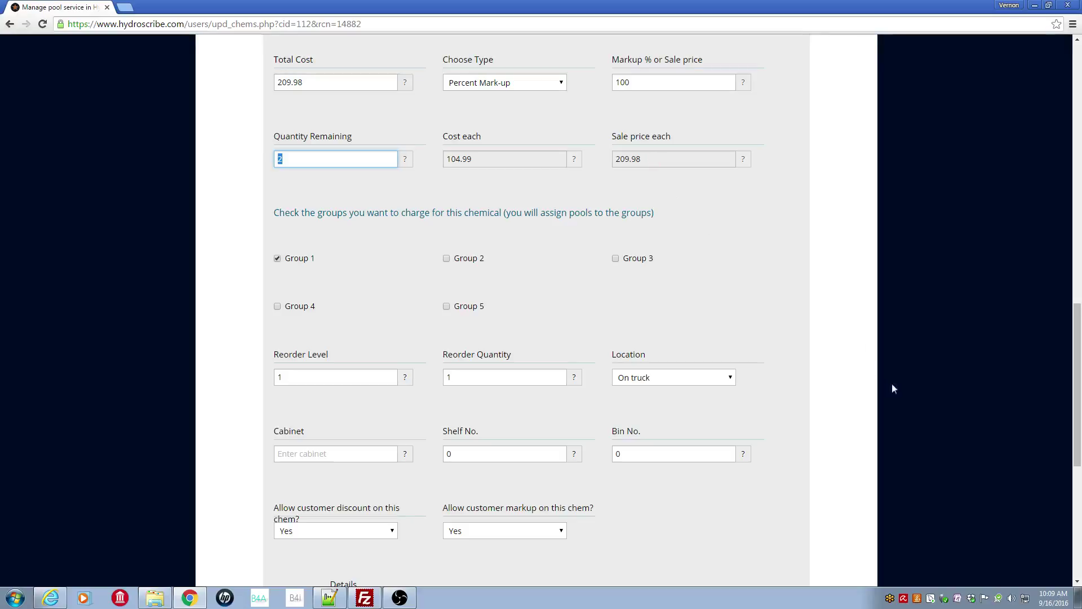
Review the charge groups for the chemical and inspect its reorder level.
{"action": "left_click_drag", "start_coordinate": [1077, 389], "coordinate": [1077, 431]}
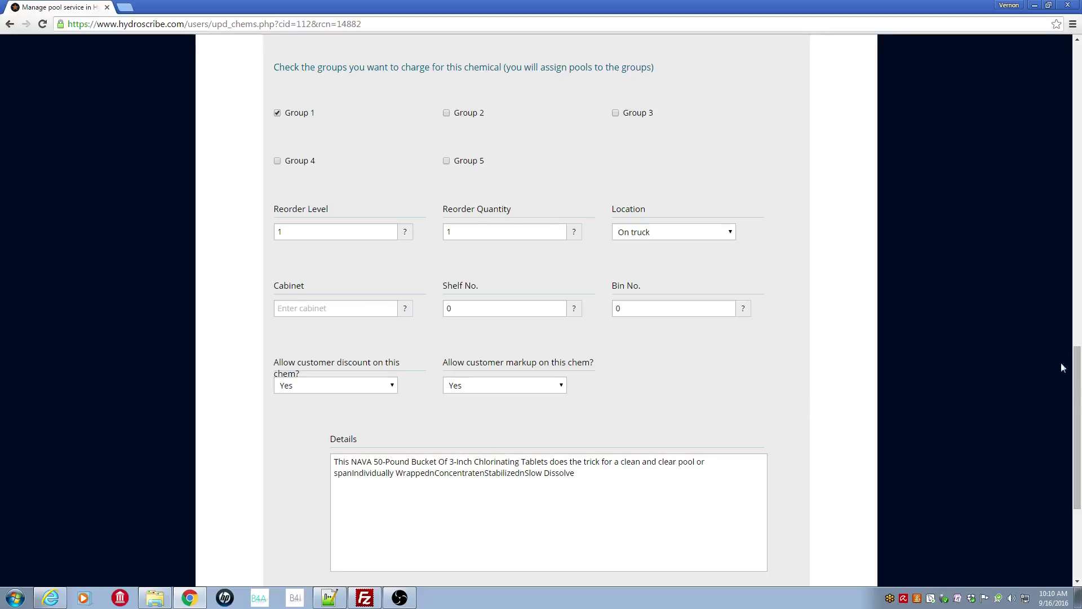
{"action": "scroll", "coordinate": [1079, 473], "scroll_direction": "down", "scroll_amount": 3}
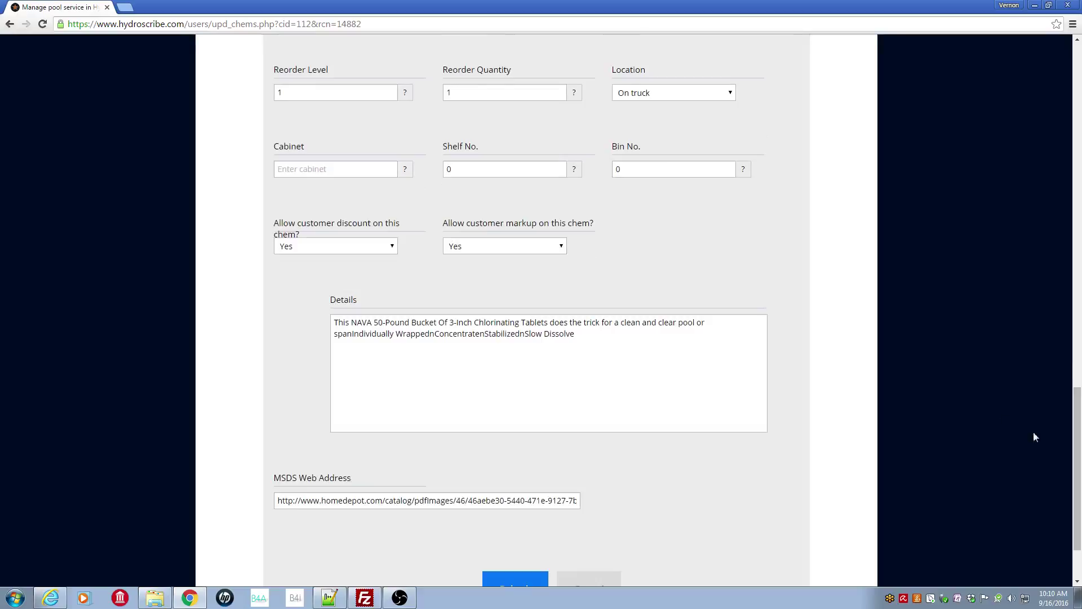
{"action": "left_click", "coordinate": [328, 93]}
{"action": "left_click", "coordinate": [281, 93]}
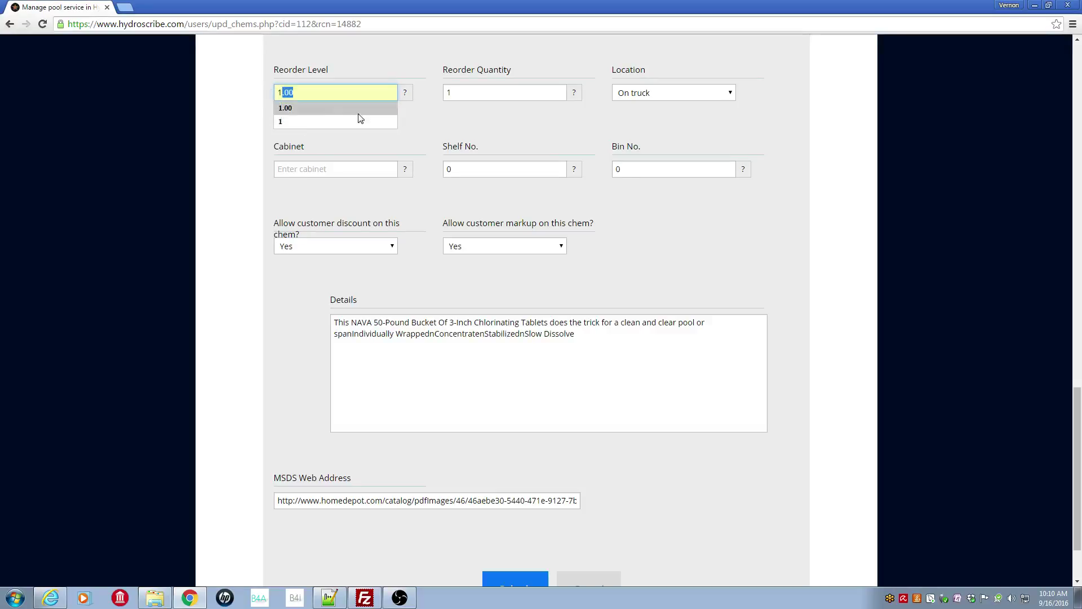
{"action": "left_click", "coordinate": [400, 109]}
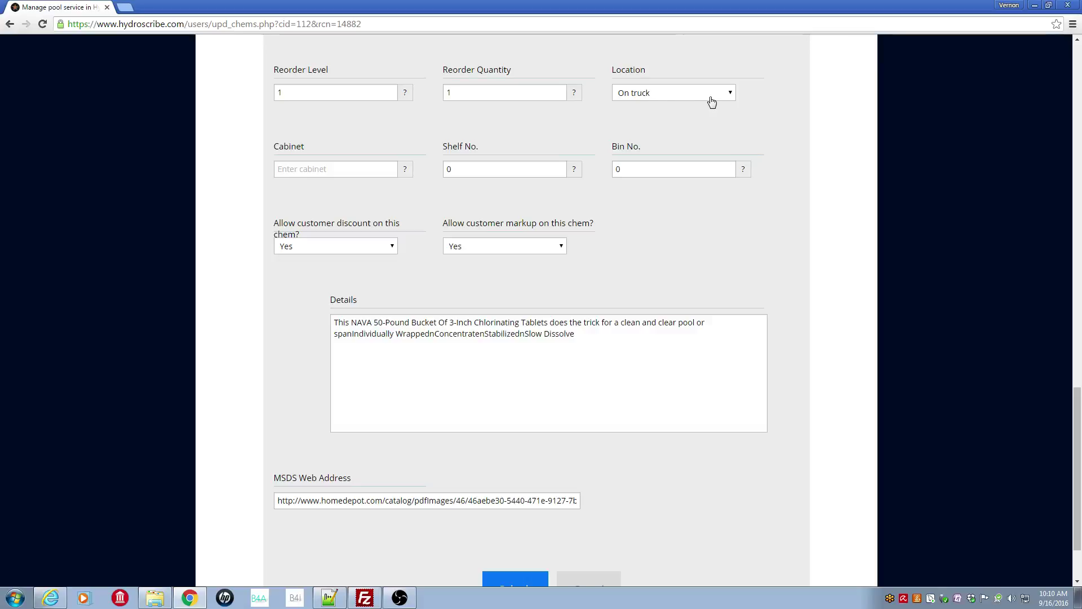
Check the storage location choices and the options for allowing a customer discount on the chemical.
{"action": "left_click", "coordinate": [735, 102]}
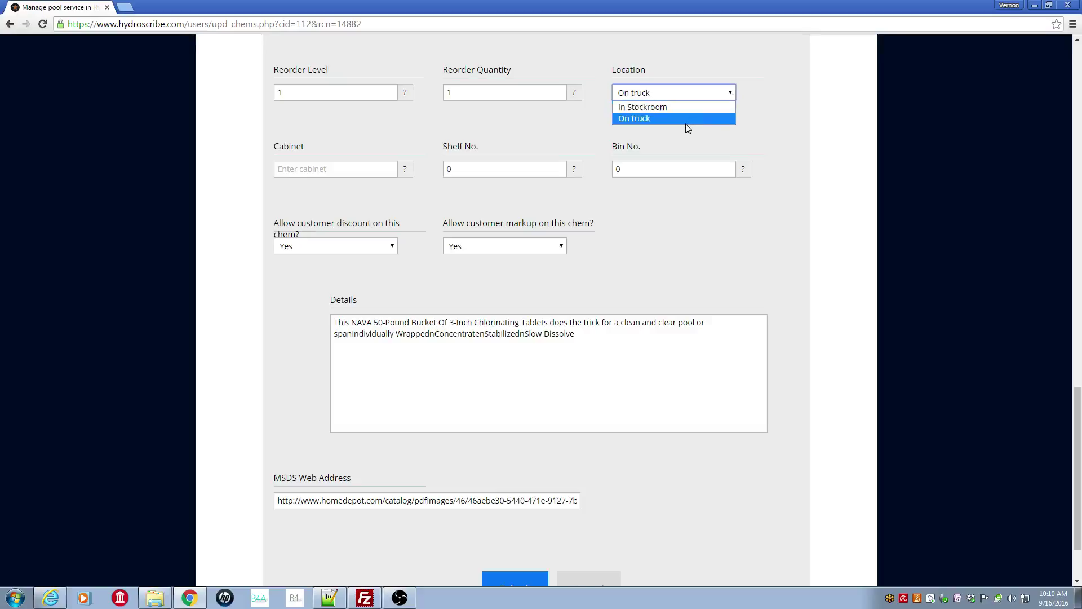
{"action": "left_click", "coordinate": [761, 118]}
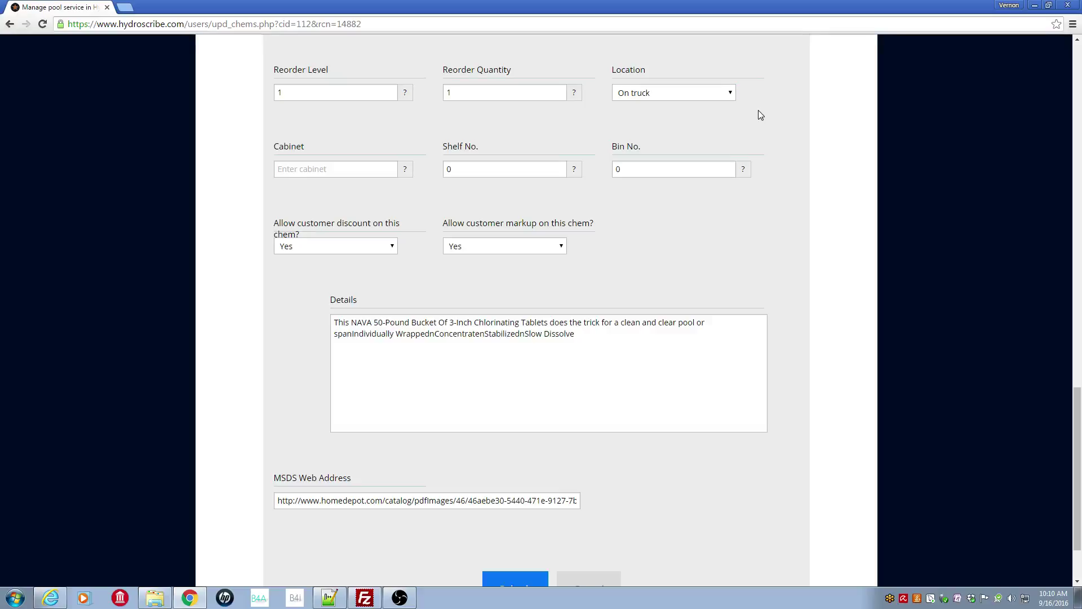
{"action": "left_click", "coordinate": [727, 97]}
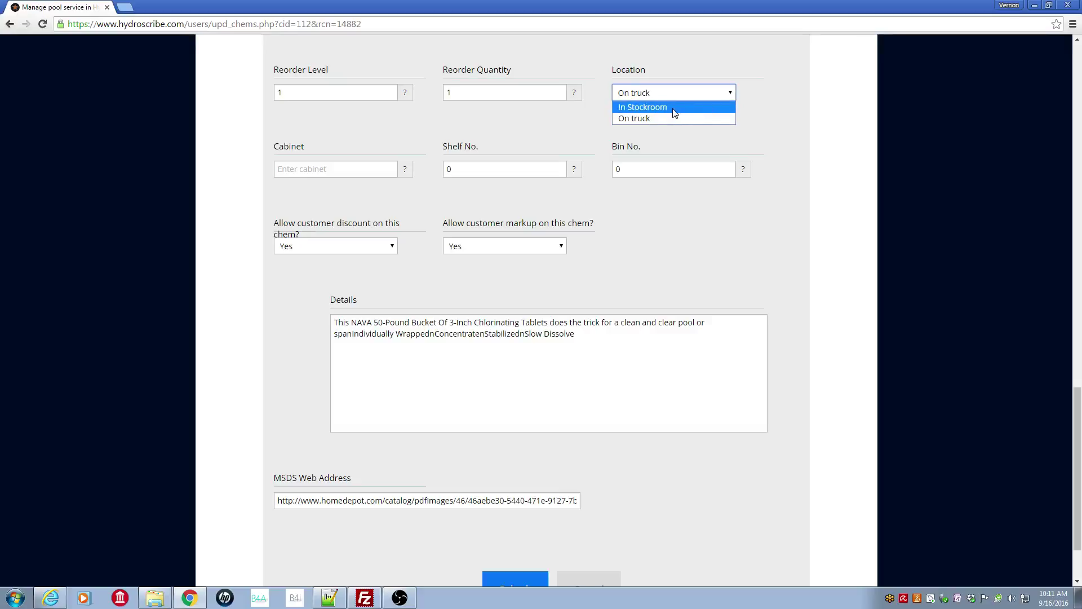
{"action": "left_click", "coordinate": [776, 110]}
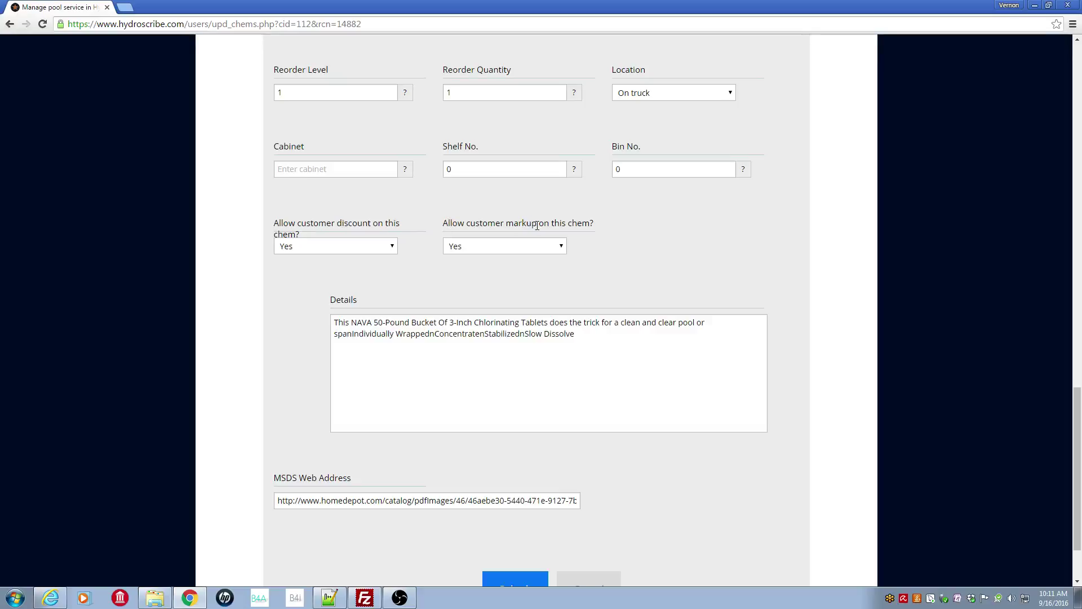
{"action": "left_click", "coordinate": [394, 252]}
{"action": "left_click", "coordinate": [413, 268]}
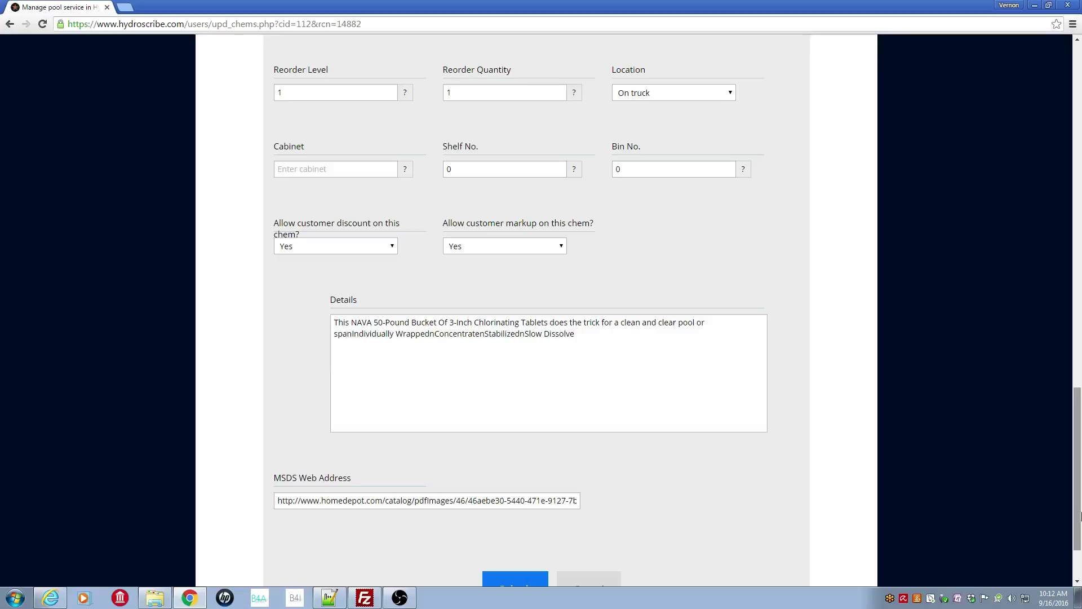
Leave the chemical's edit form without submitting it and return to the chemicals list.
{"action": "scroll", "coordinate": [1080, 496], "scroll_direction": "down", "scroll_amount": 2}
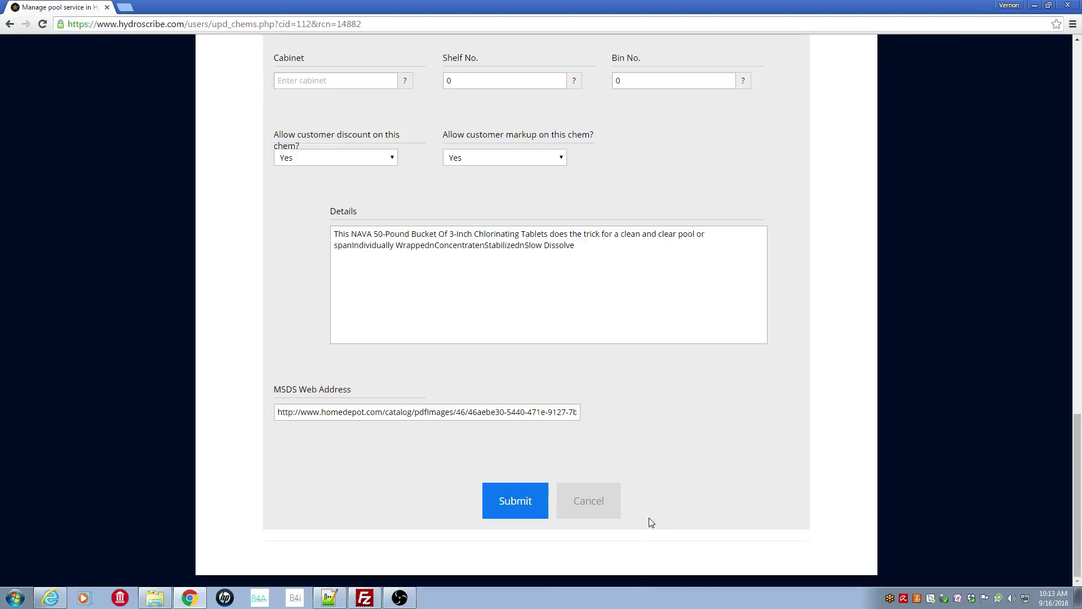
{"action": "left_click", "coordinate": [612, 521]}
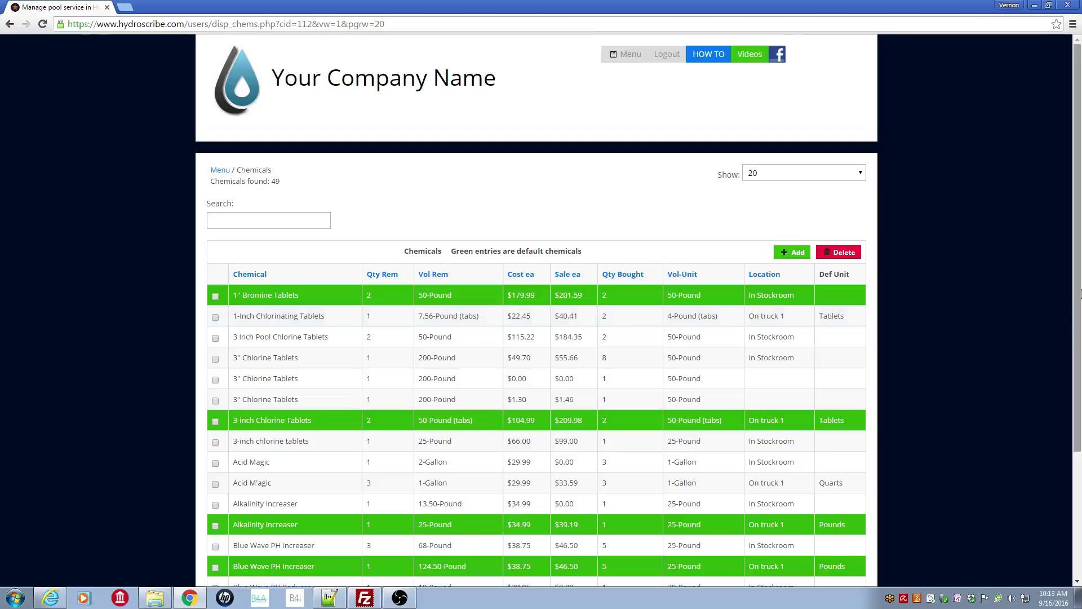
{"action": "scroll", "coordinate": [1080, 293], "scroll_direction": "down", "scroll_amount": 2}
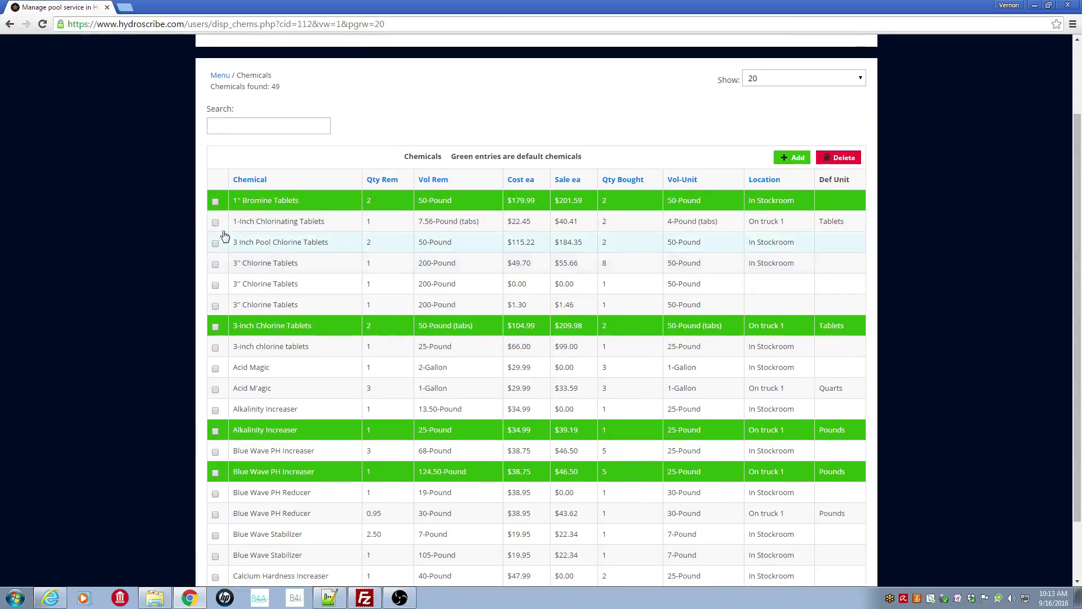